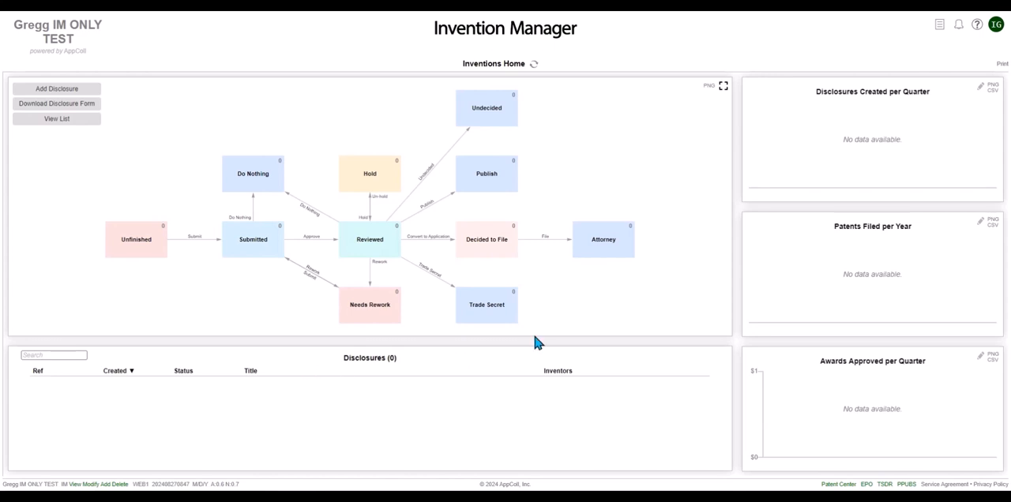
Download the invention disclosure form and switch to it in Adobe Acrobat with the window maximized.
left_click(74, 110)
key("alt+Tab")
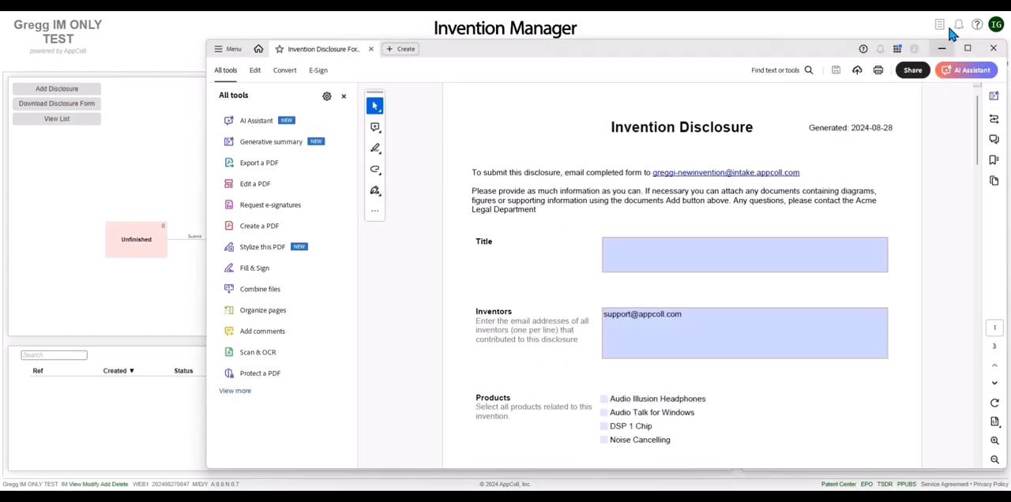
left_click(966, 48)
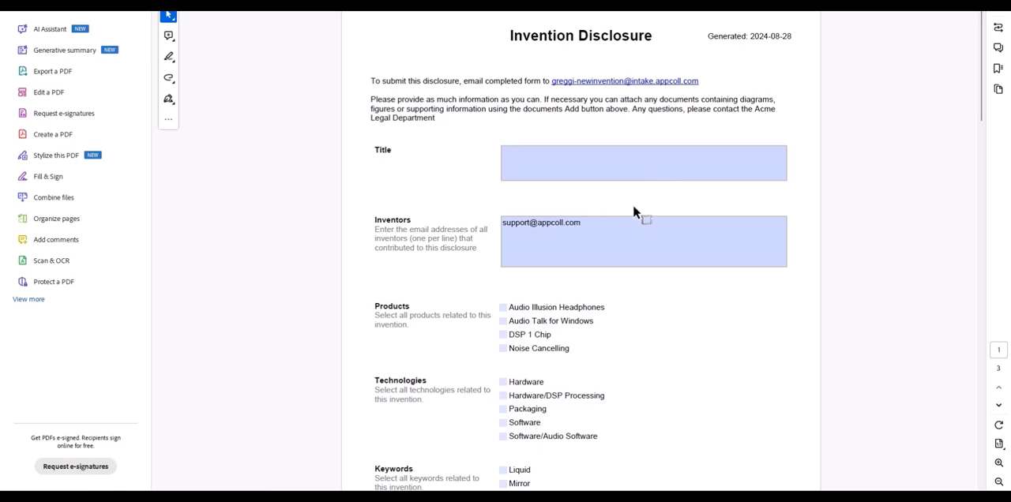
Look through the form's fields, enter the title "This is a test" and add a second inventor's email address on its own line.
scroll(647, 344, "down", 10)
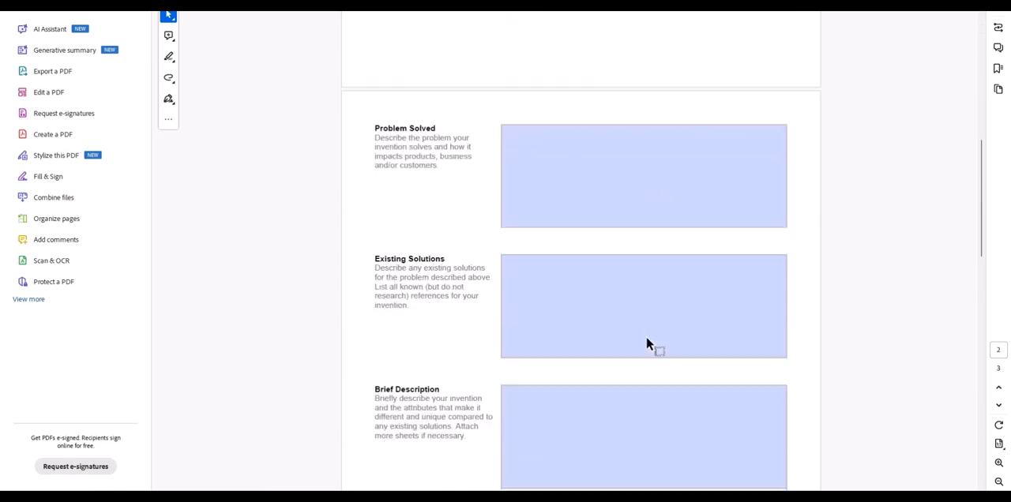
scroll(647, 344, "down", 6)
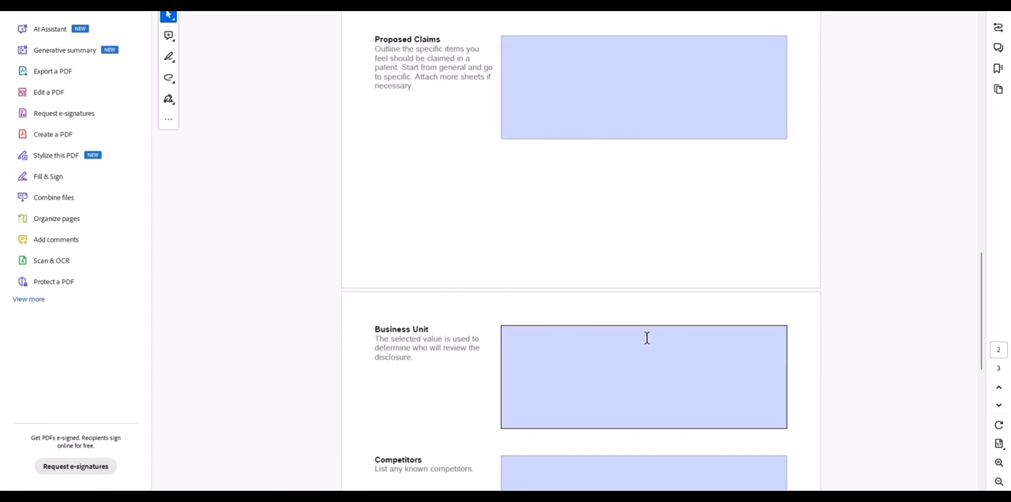
scroll(647, 337, "up", 5)
scroll(646, 338, "up", 7)
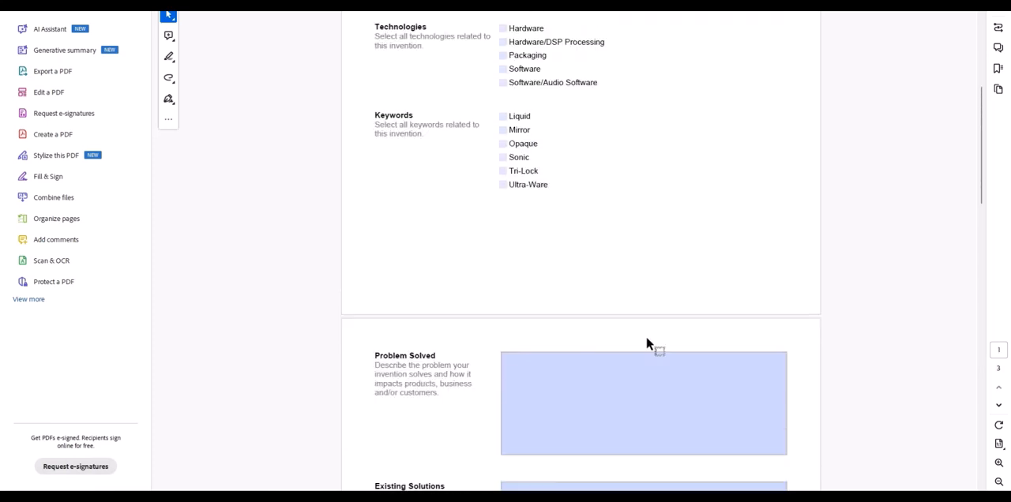
scroll(647, 344, "up", 5)
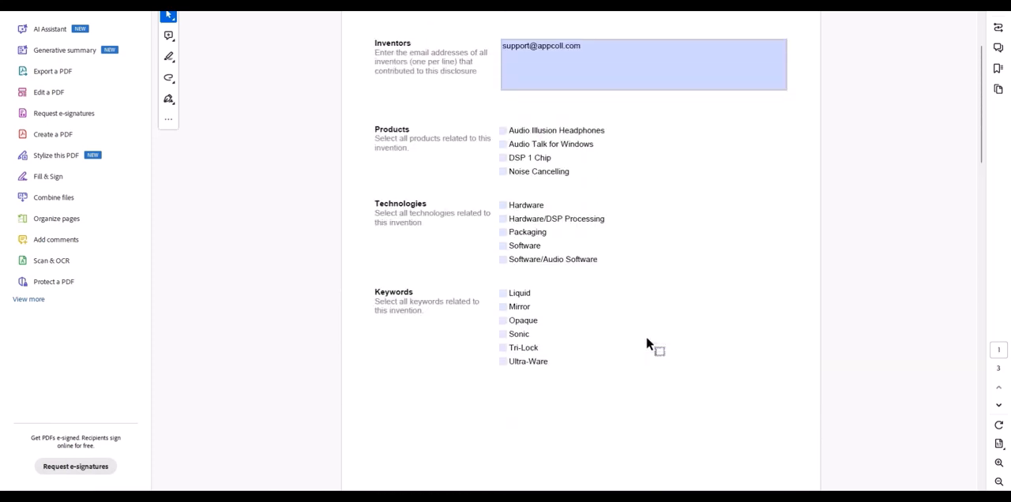
scroll(646, 344, "up", 1)
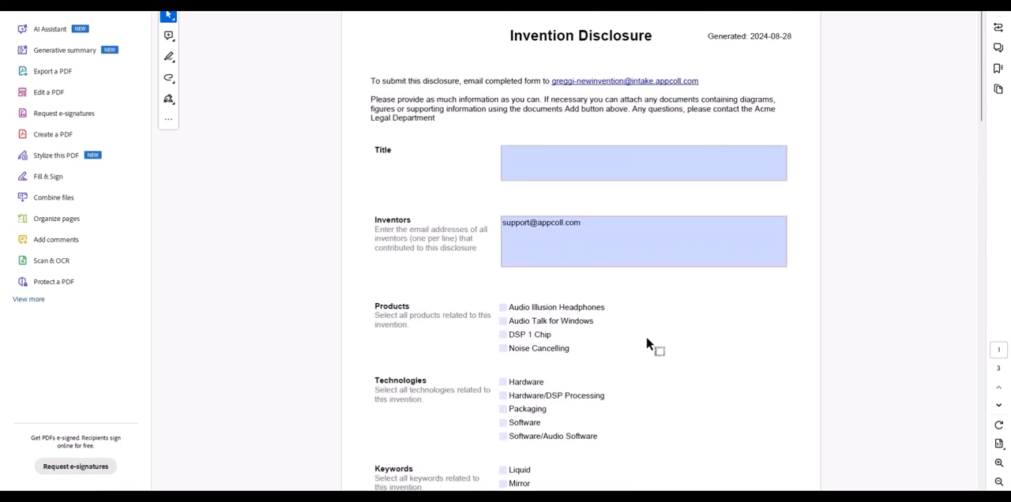
left_click(581, 156)
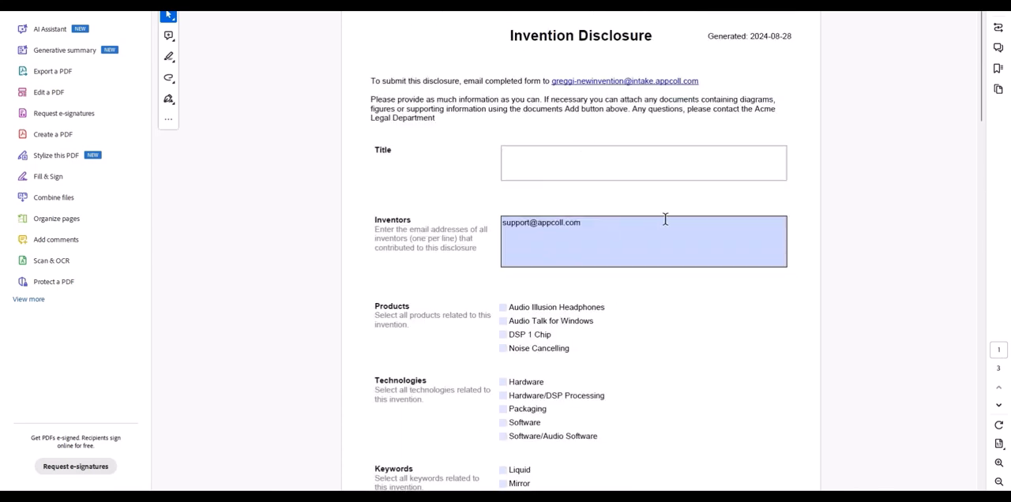
type("This is a test")
left_click(593, 224)
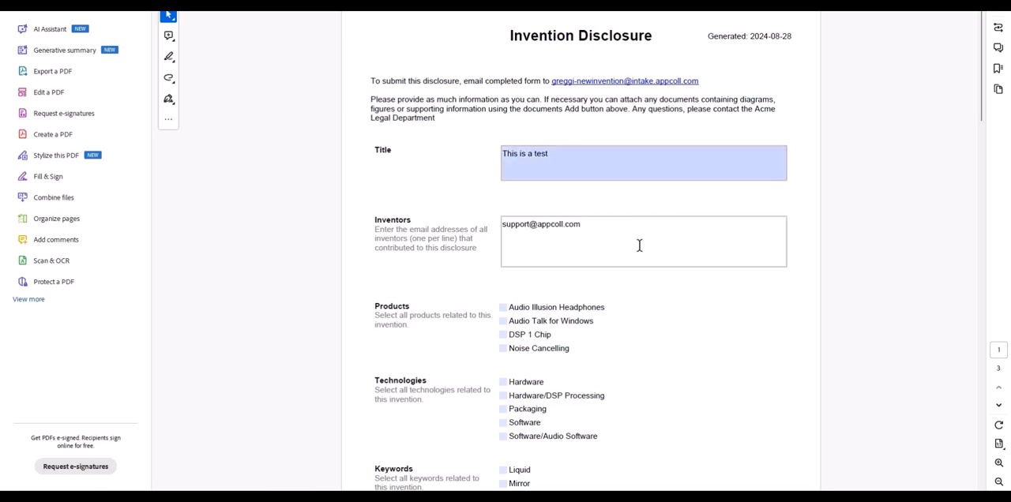
type("john@doe.com")
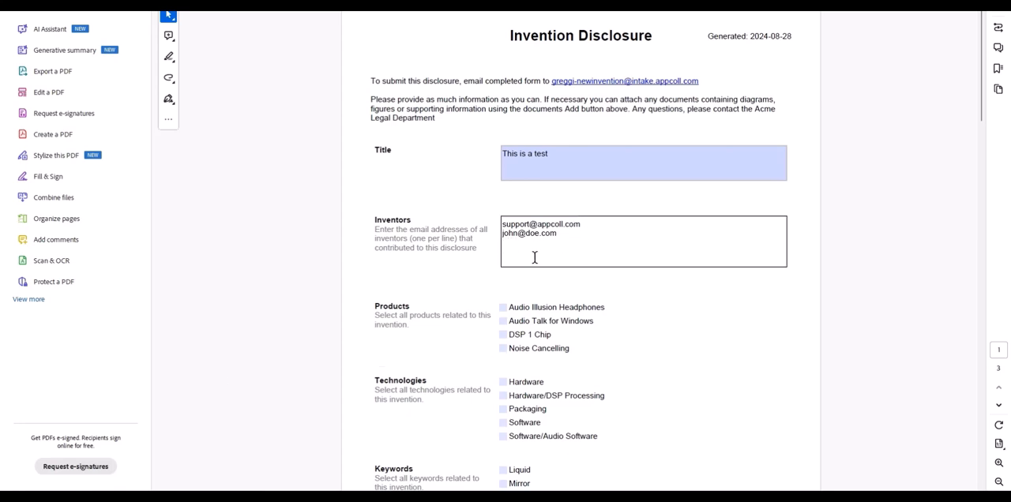
Mark Audio Talk for Windows and DSP 1 Chip as the products related to the invention.
scroll(550, 296, "down", 3)
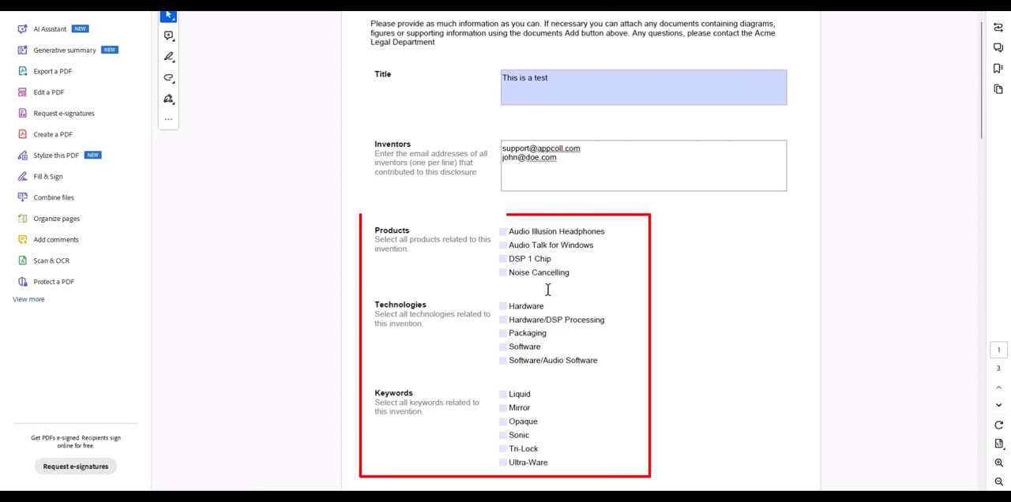
scroll(509, 297, "up", 1)
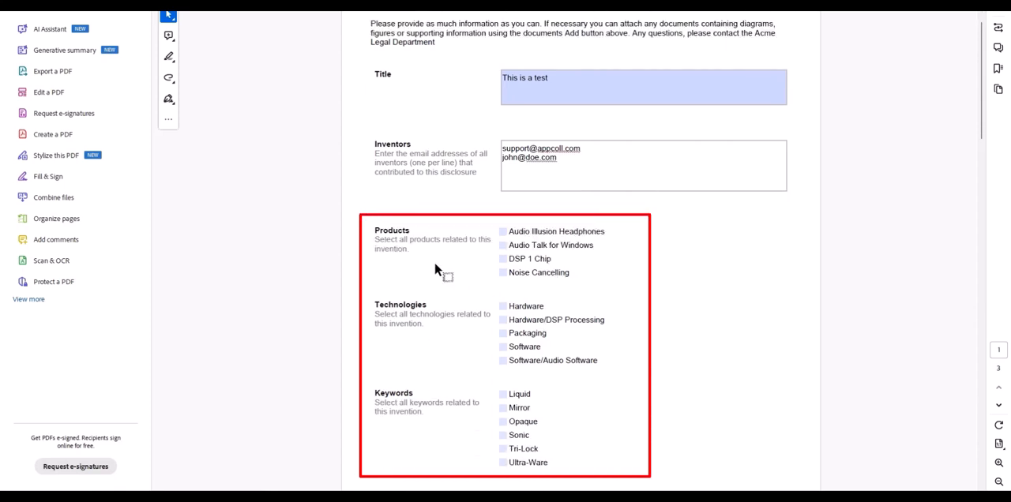
left_click(503, 245)
left_click(502, 260)
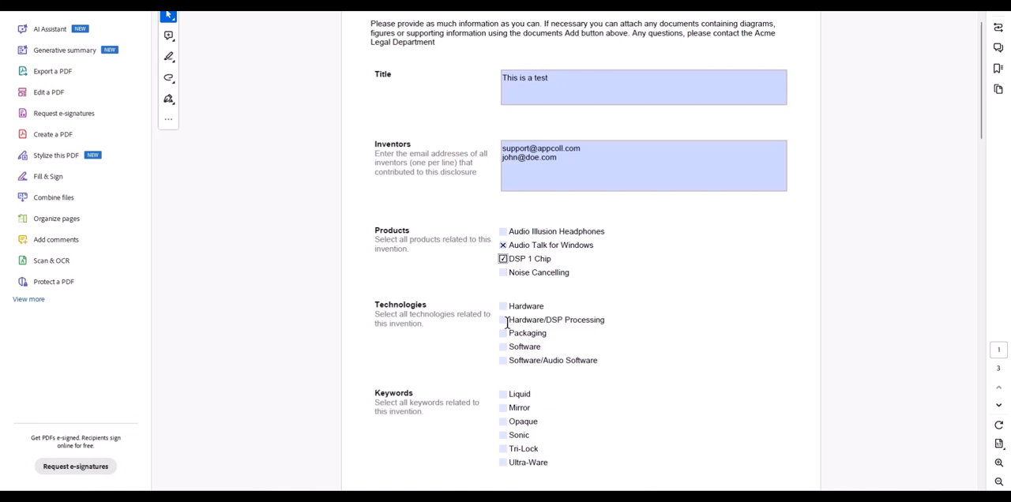
Mark the technologies Hardware/DSP Processing and Hardware, and the keyword Ultra-Ware.
left_click(504, 320)
left_click(503, 306)
scroll(539, 332, "down", 5)
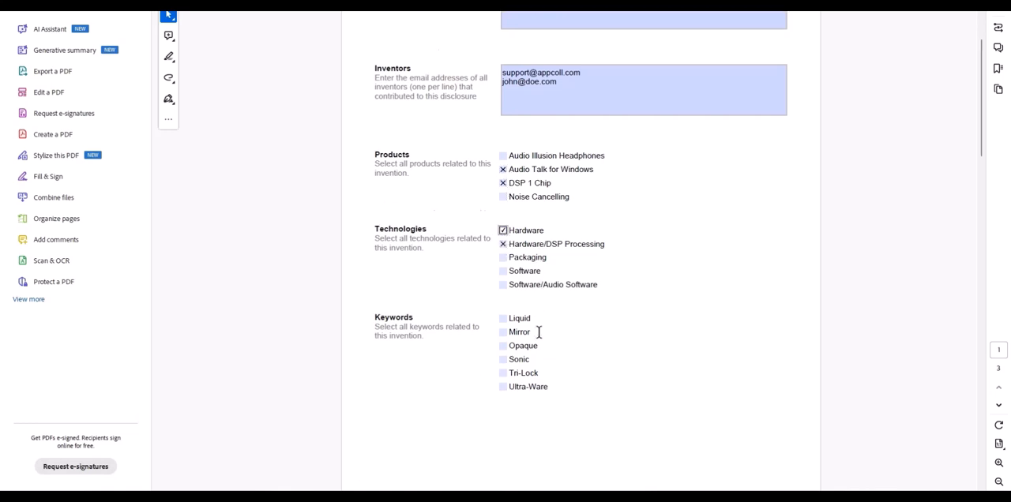
left_click(503, 286)
Fill in Problem Solved with "Test problem solved" and Existing Solutions with "solutions".
scroll(544, 399, "down", 5)
scroll(542, 394, "down", 2)
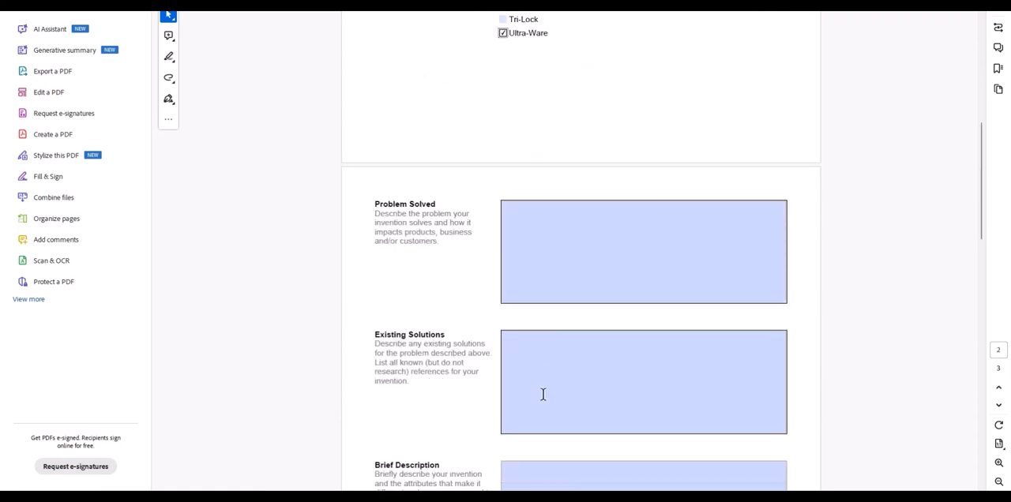
left_click(589, 259)
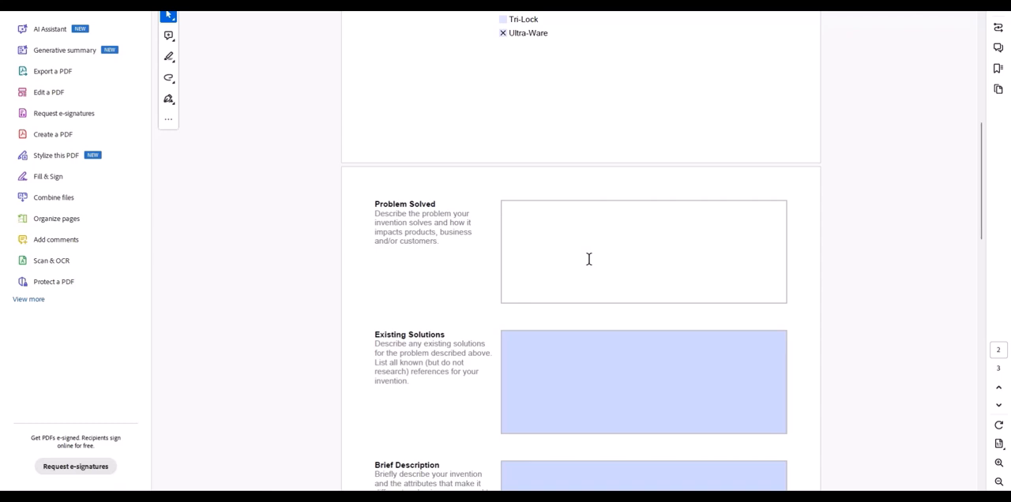
type("ns")
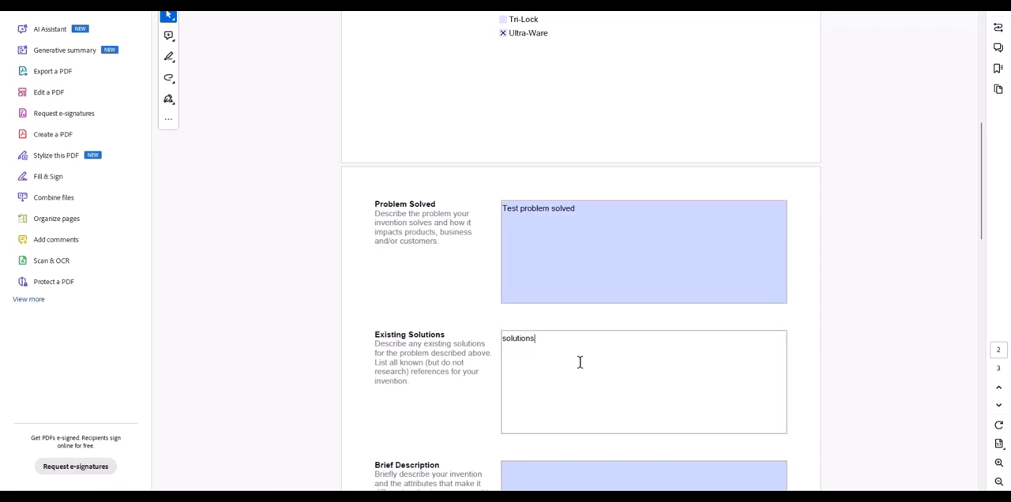
scroll(581, 360, "down", 2)
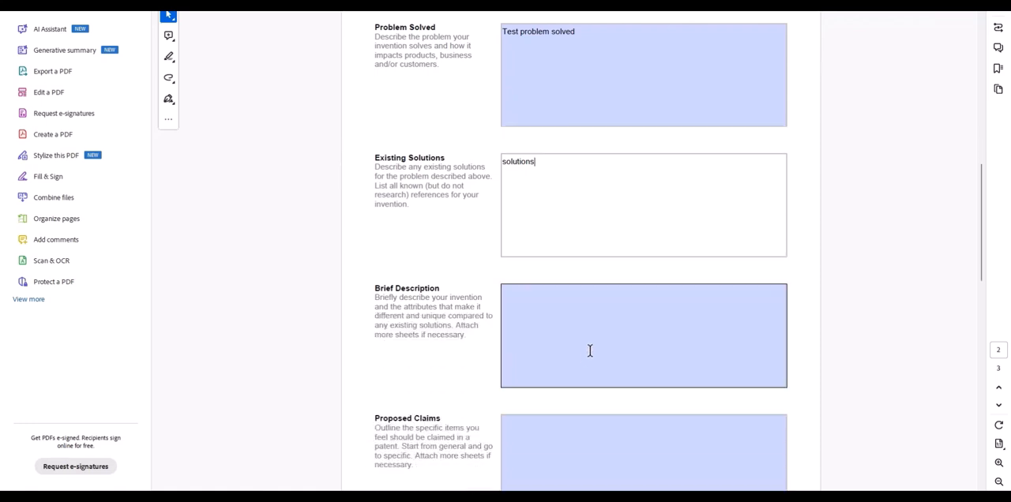
scroll(589, 352, "up", 1)
scroll(591, 385, "down", 8)
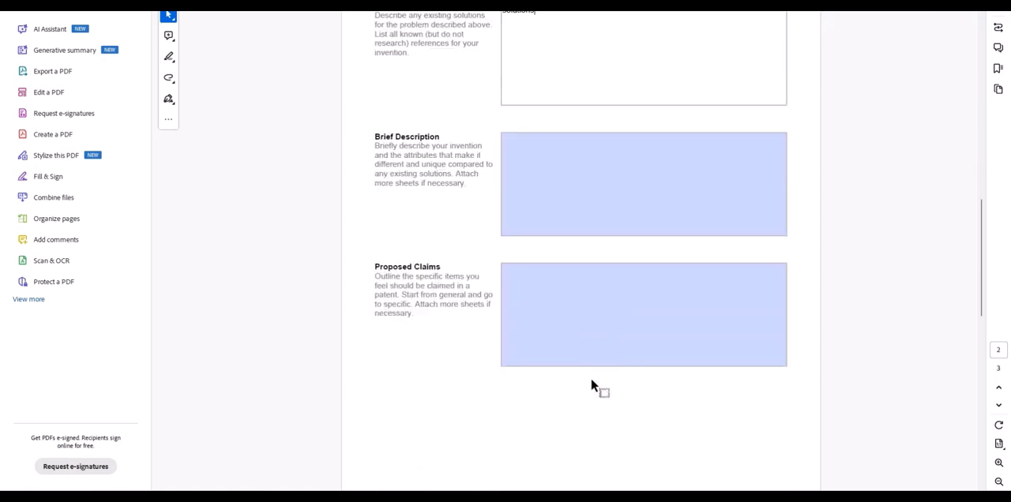
Copy the submission address from the form's instructions and address a new Outlook email to it with the subject "Test".
scroll(592, 386, "up", 1)
scroll(591, 385, "up", 15)
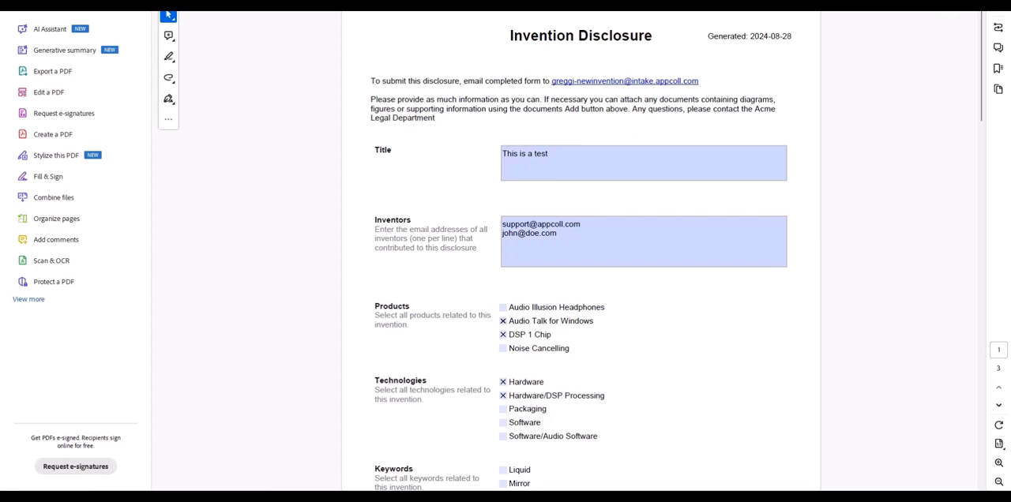
left_click_drag(700, 80, 551, 84)
key("ctrl+c")
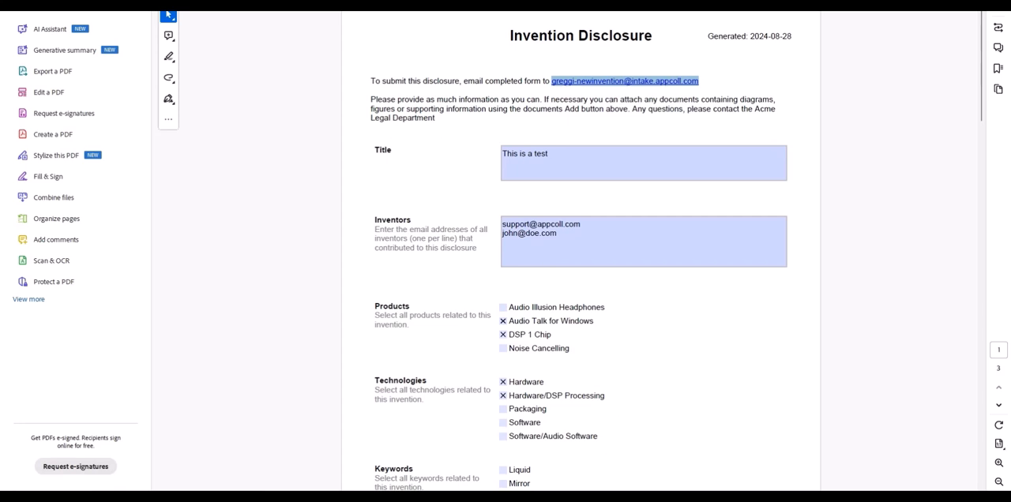
key("alt+Tab")
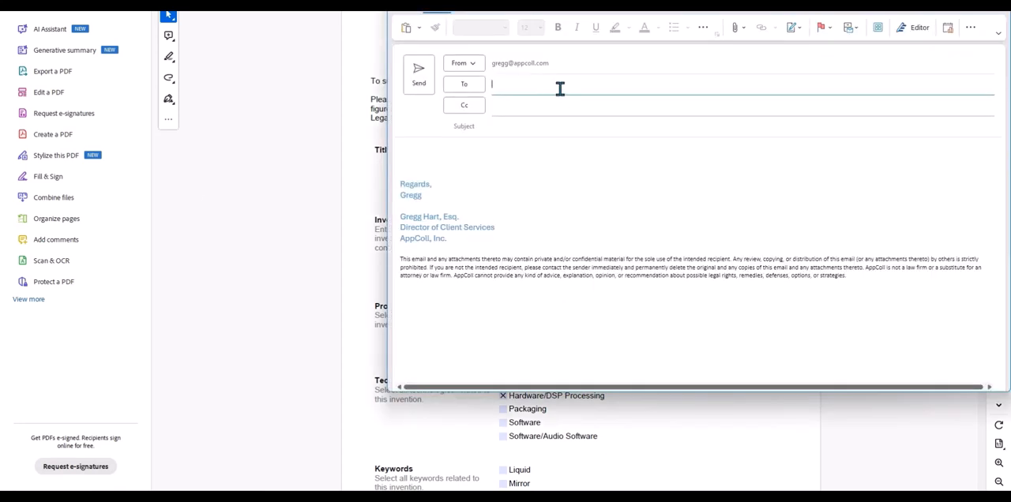
key("ctrl+v")
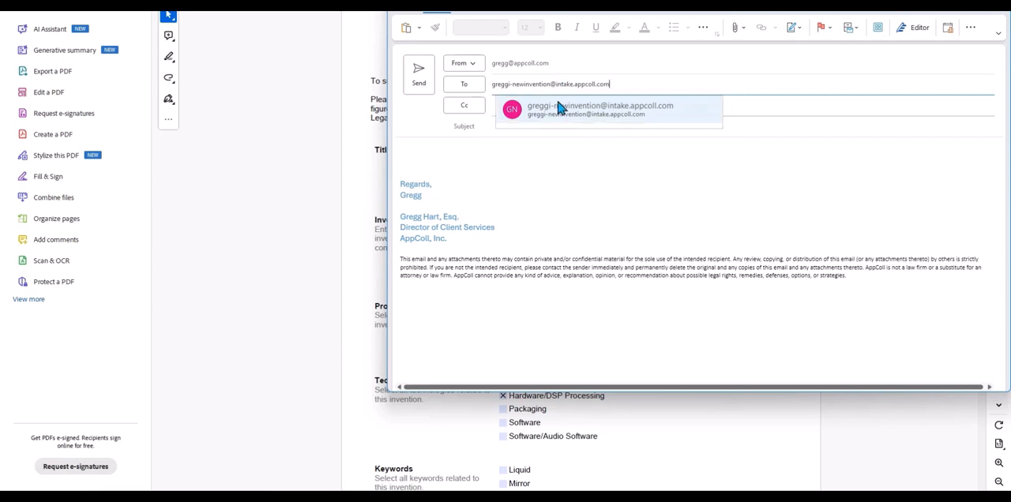
left_click(559, 109)
left_click(556, 128)
type("Test")
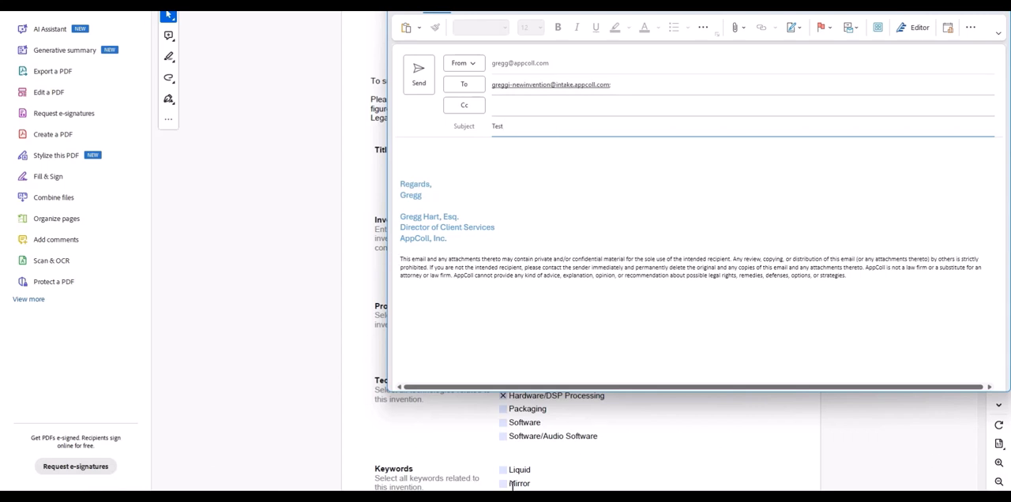
Attach Invention Disclosure Form.pdf to the email and send it.
left_click(211, 496)
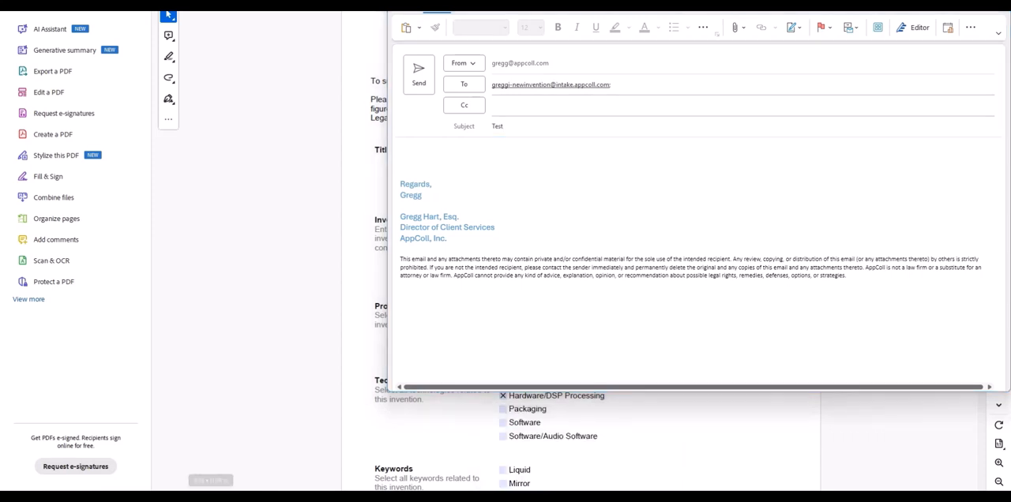
left_click_drag(211, 496, 494, 173)
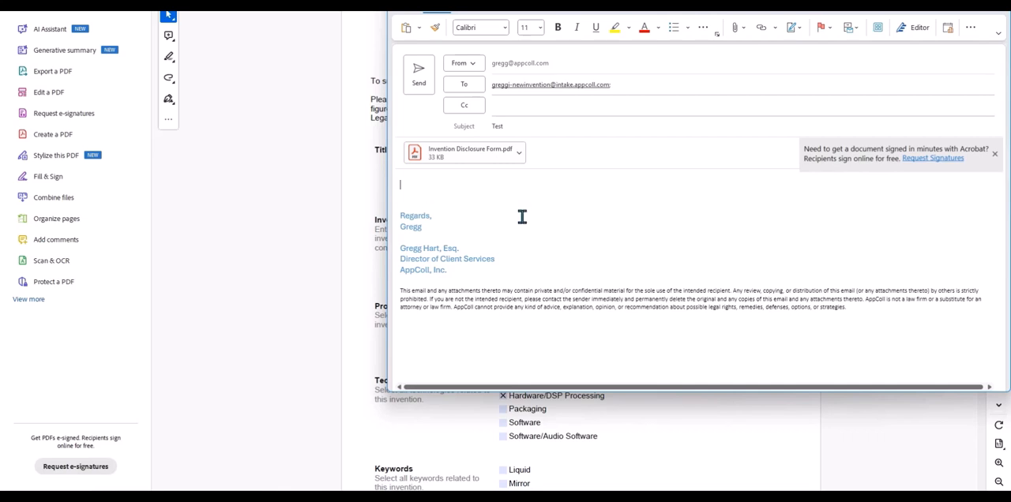
left_click(421, 77)
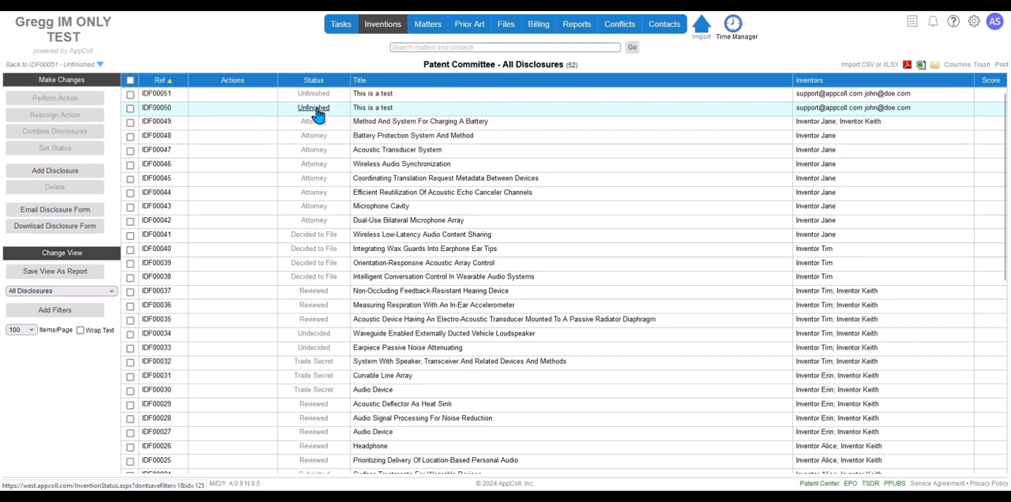
Open disclosure IDF00050 in AppColl and check its documents, Problem Solved and Existing Solutions text against the submitted form.
left_click(382, 108)
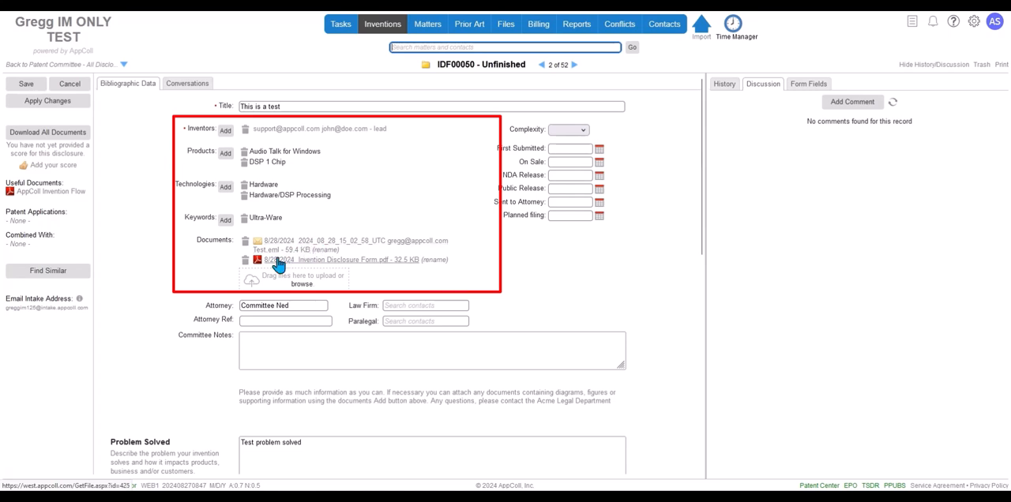
left_click(349, 267)
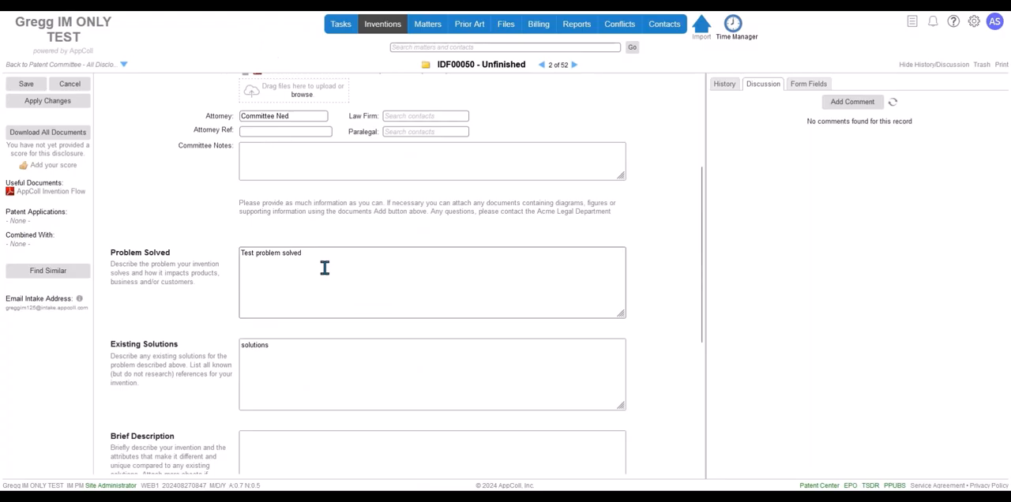
left_click_drag(323, 269, 185, 266)
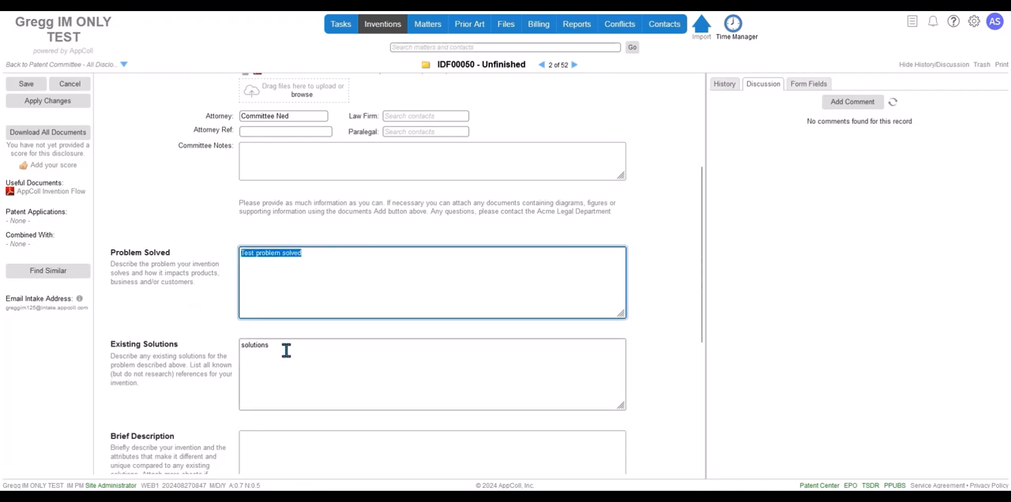
left_click_drag(286, 348, 237, 349)
scroll(199, 263, "up", 3)
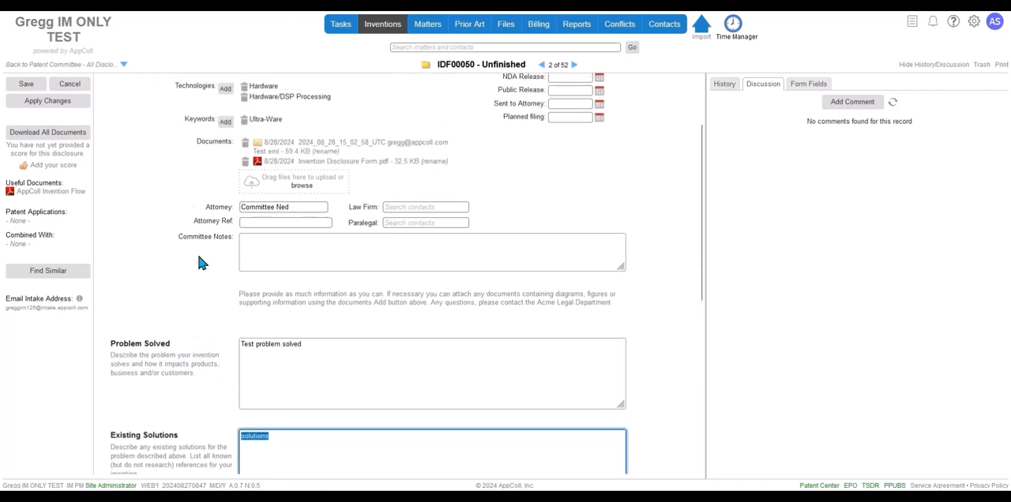